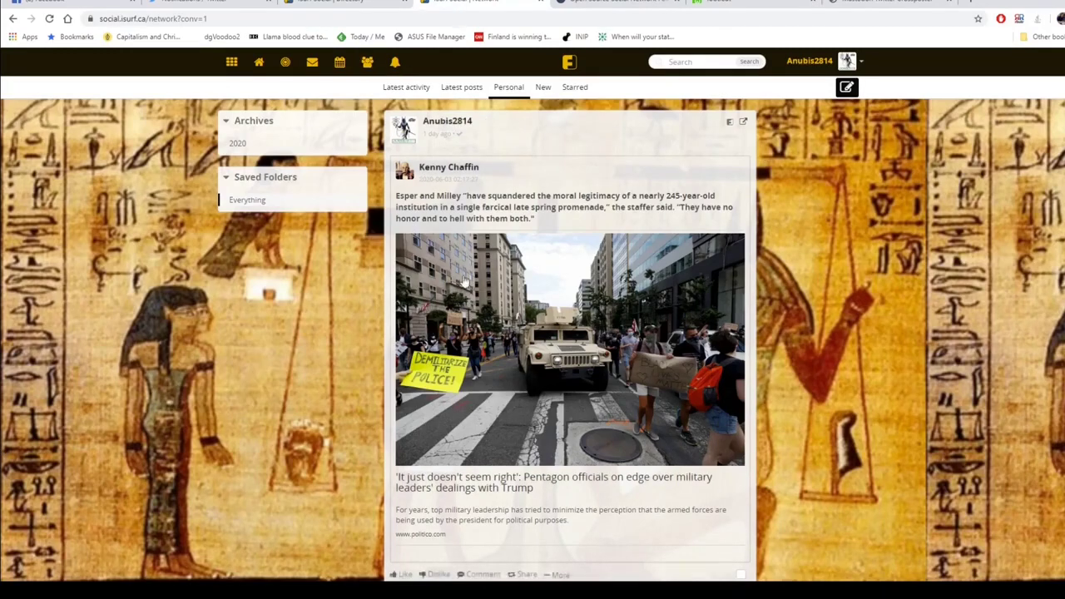
left_click(846, 66)
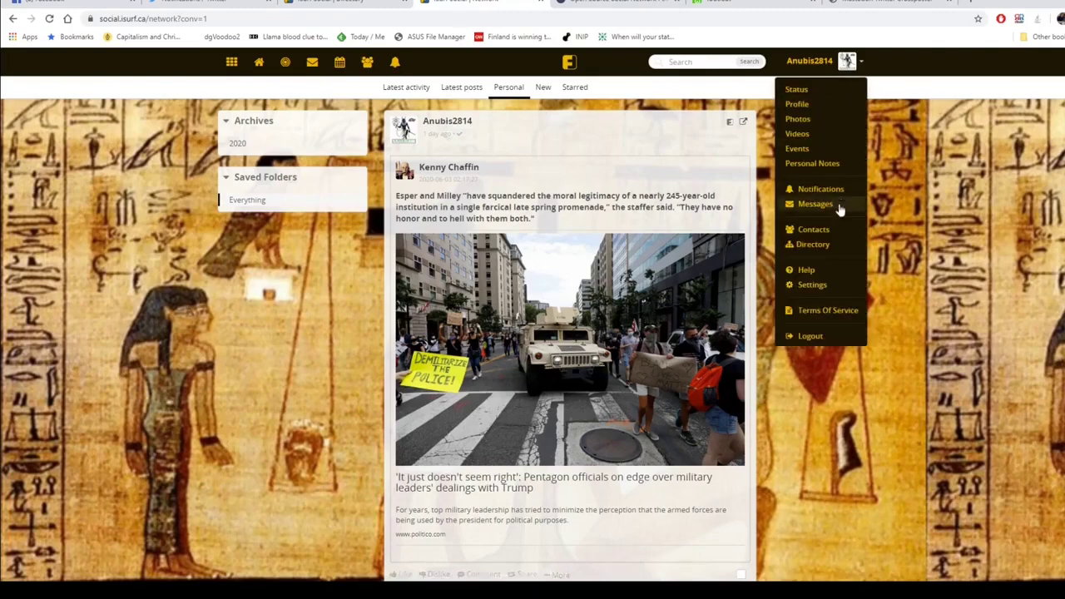
left_click(824, 284)
left_click(267, 209)
scroll(577, 331, "down", 1)
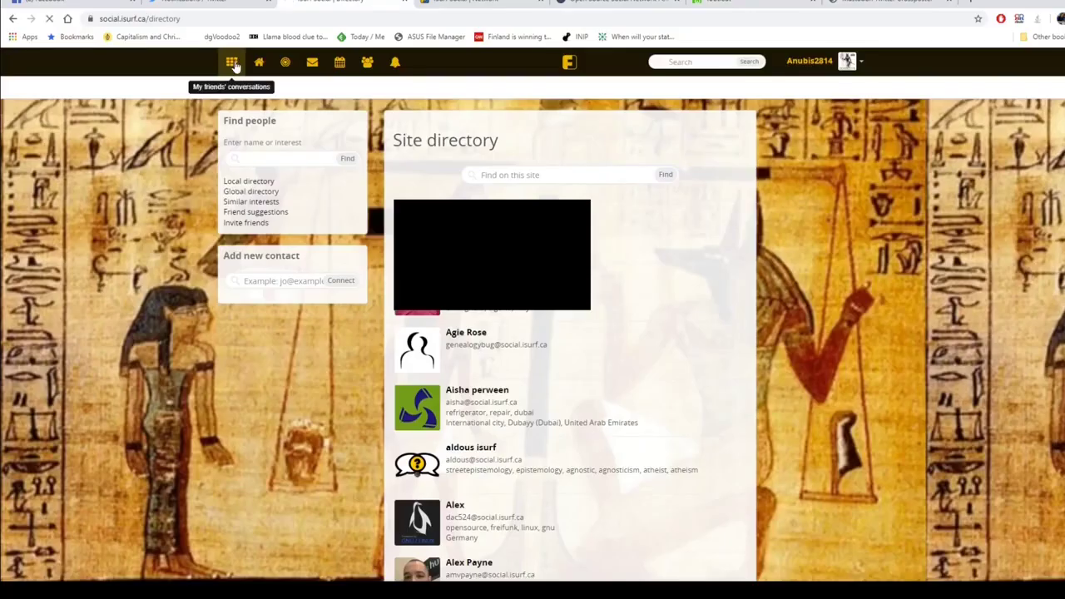
left_click(233, 61)
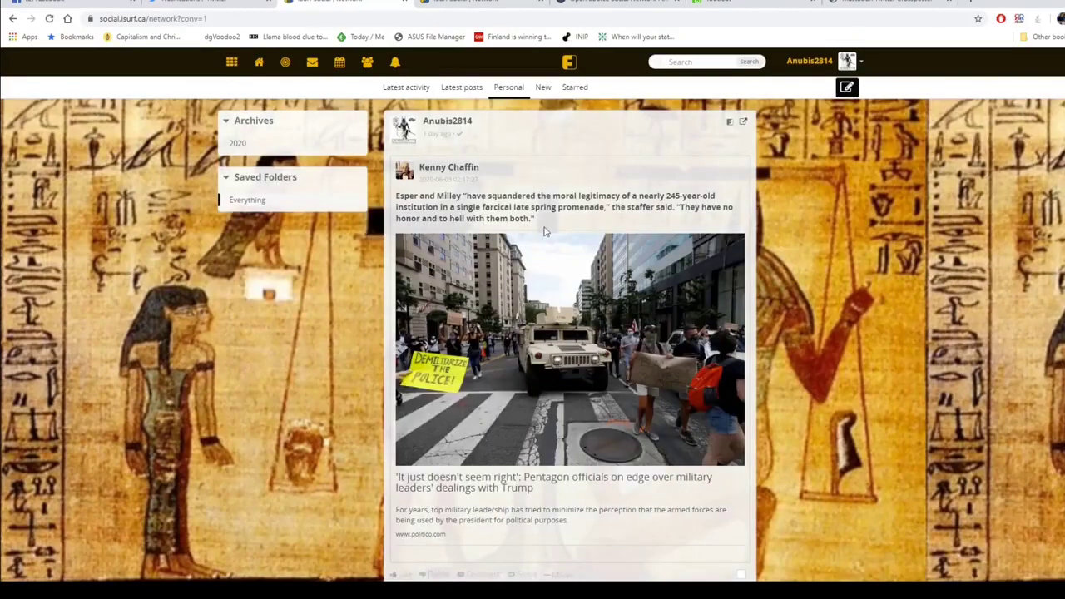
Go from the profile status page to the Global community feed and scroll through its public posts
left_click(259, 63)
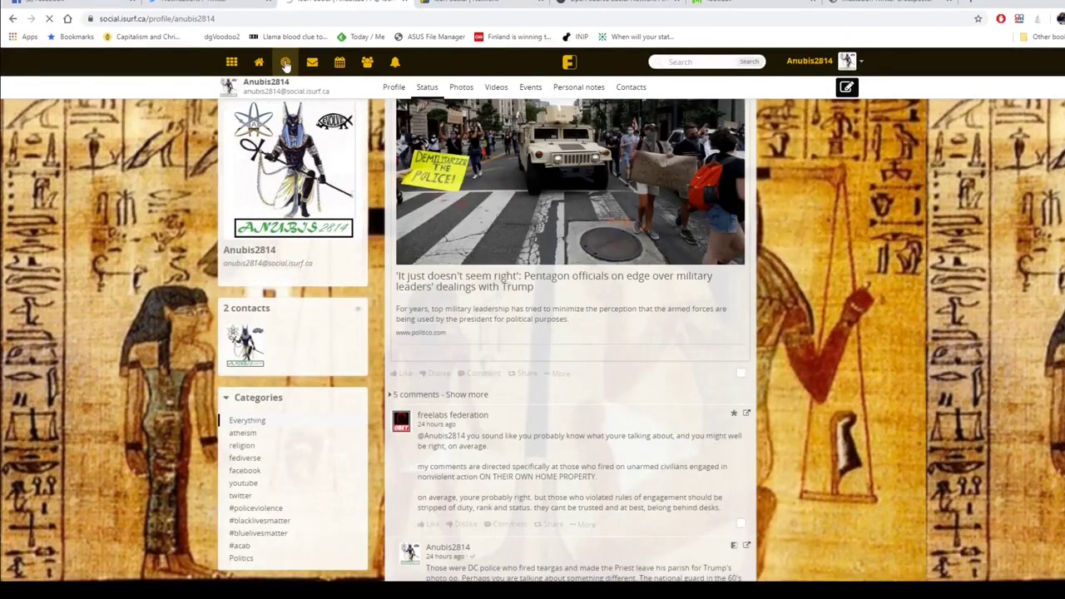
left_click(286, 64)
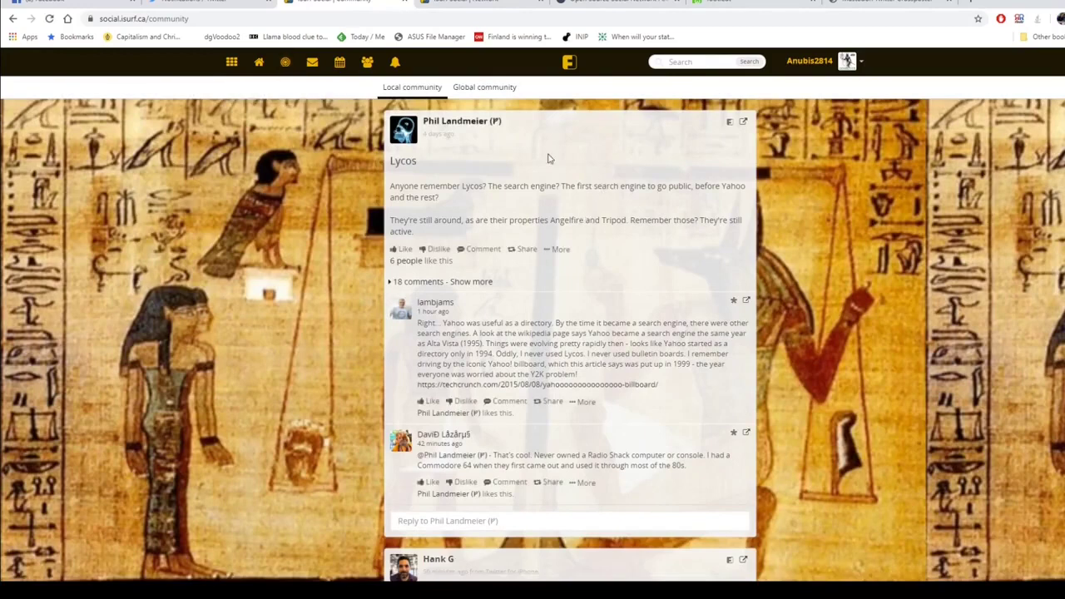
left_click(500, 88)
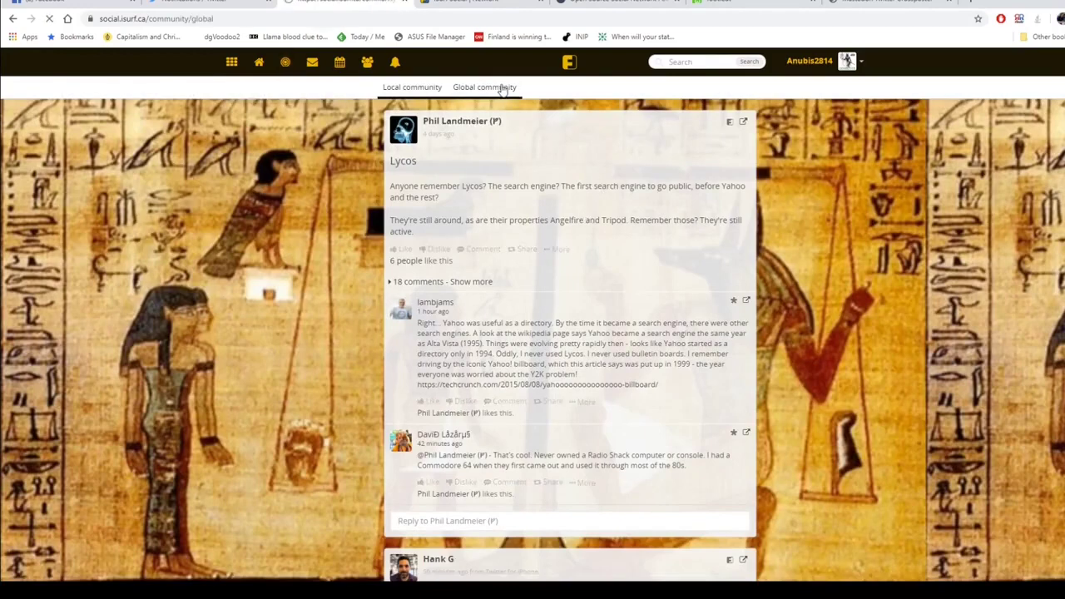
scroll(525, 182, "down", 3)
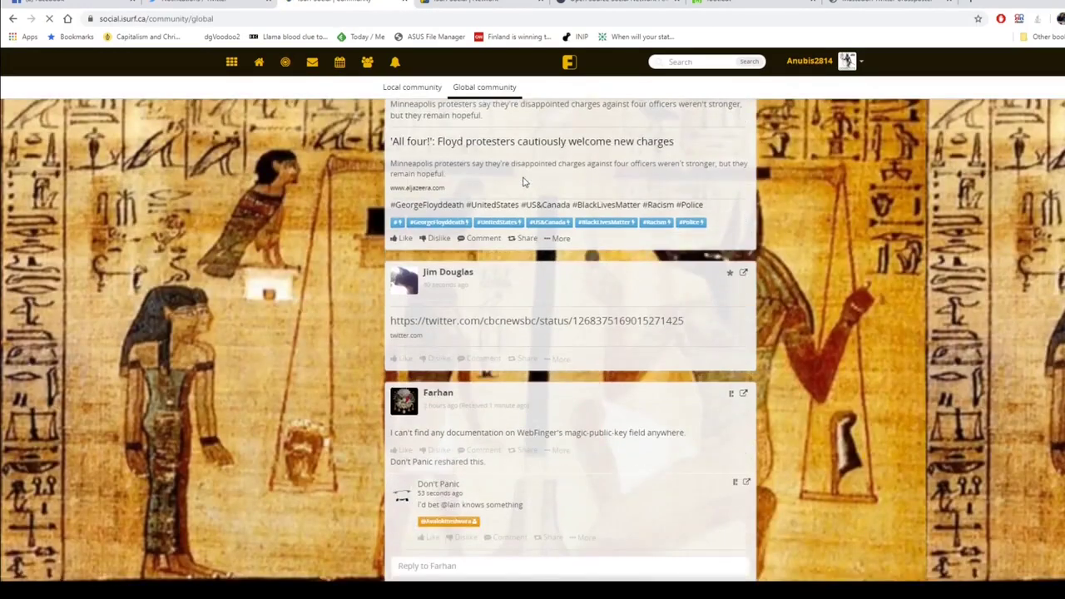
scroll(524, 182, "up", 3)
scroll(523, 182, "down", 10)
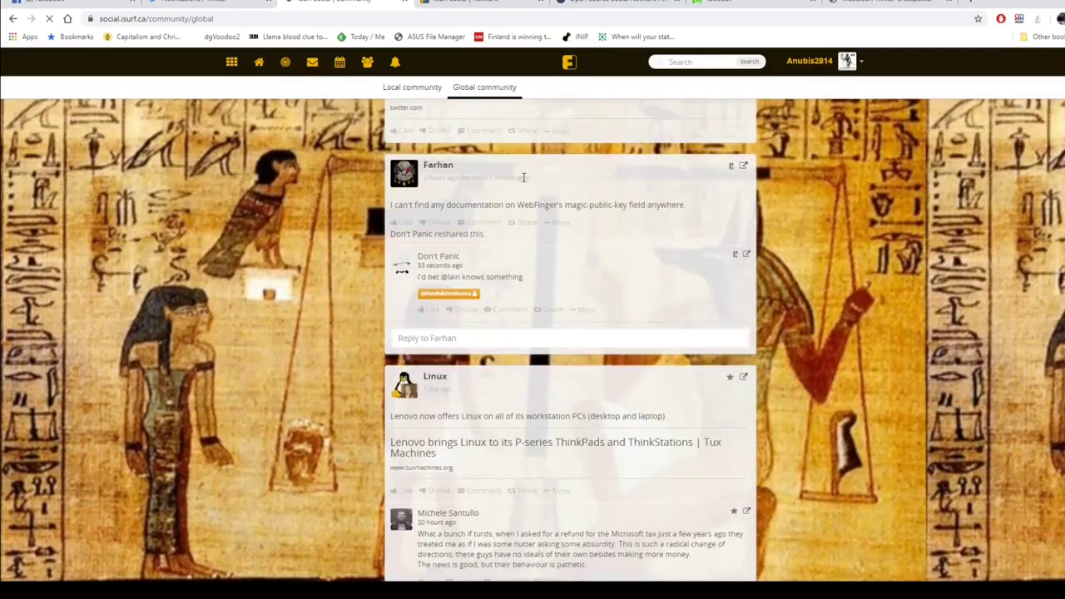
scroll(523, 181, "down", 4)
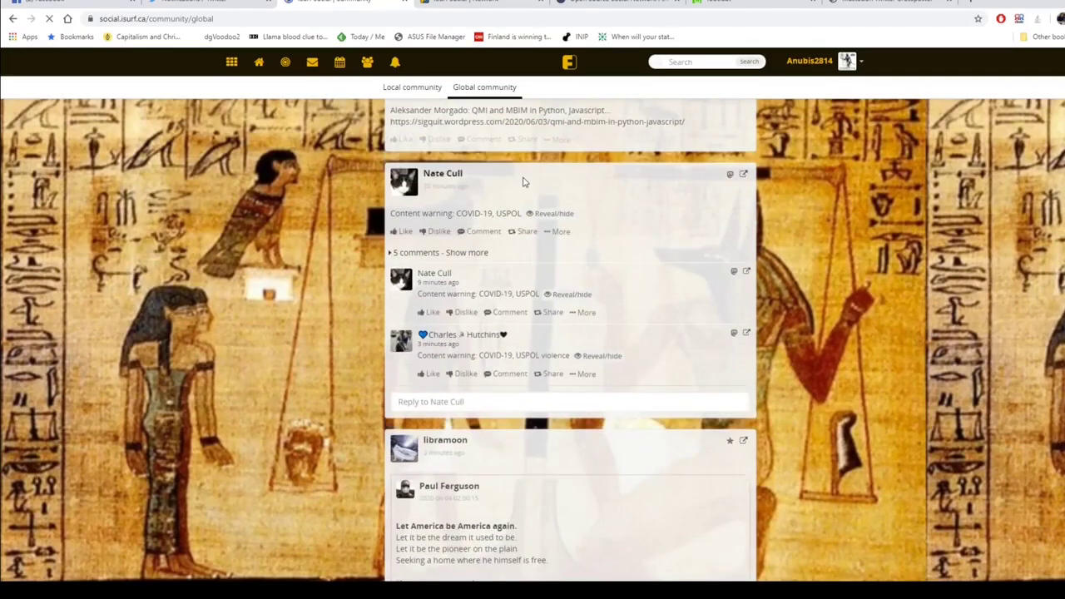
scroll(315, 73, "down", 4)
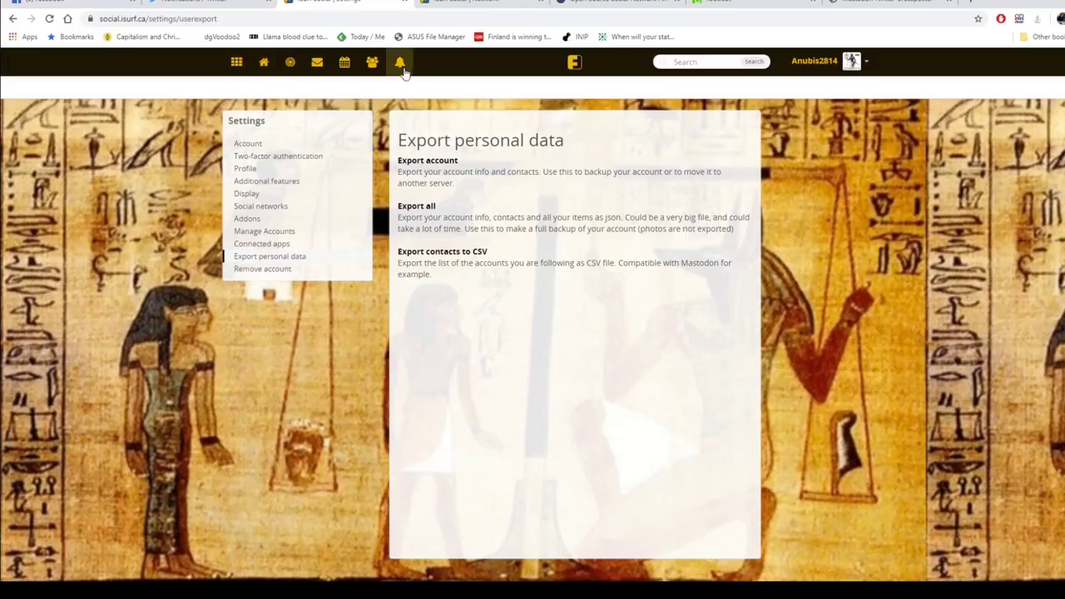
Check the latest notifications, dismiss the list, and return to the Network stream
left_click(403, 72)
left_click(158, 137)
left_click(264, 62)
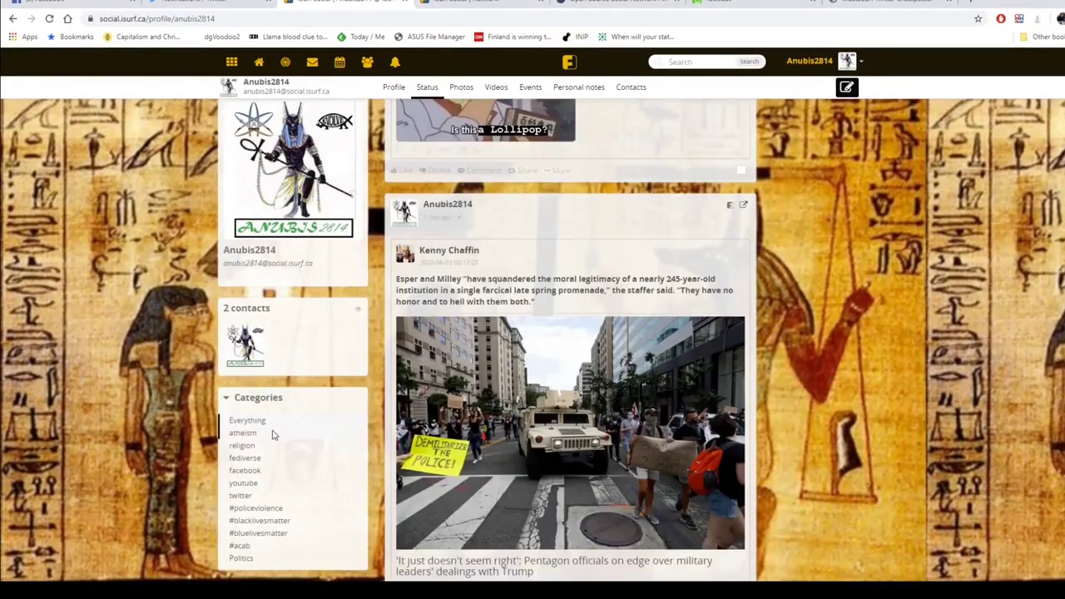
scroll(242, 457, "down", 3)
scroll(242, 457, "up", 3)
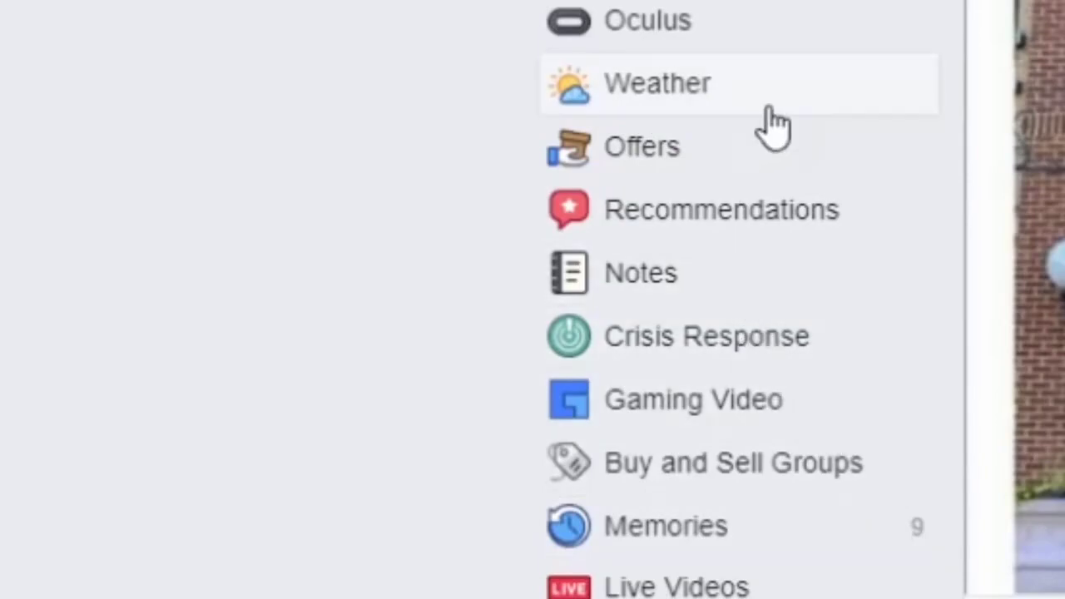
Look over the Facebook profile's More sections, then bring up the account options menu
scroll(770, 129, "up", 5)
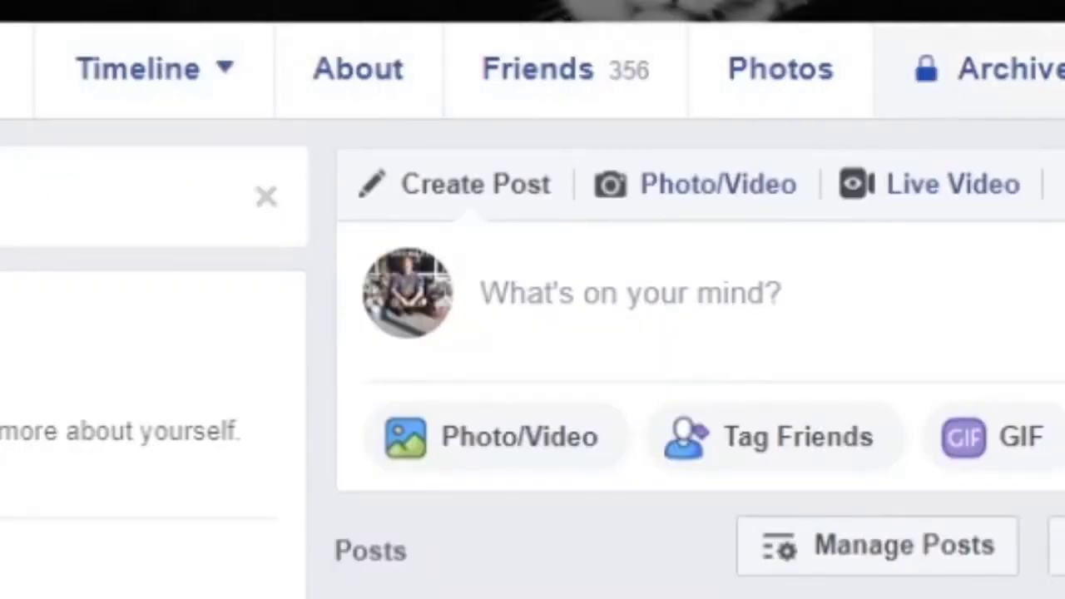
left_click(1064, 69)
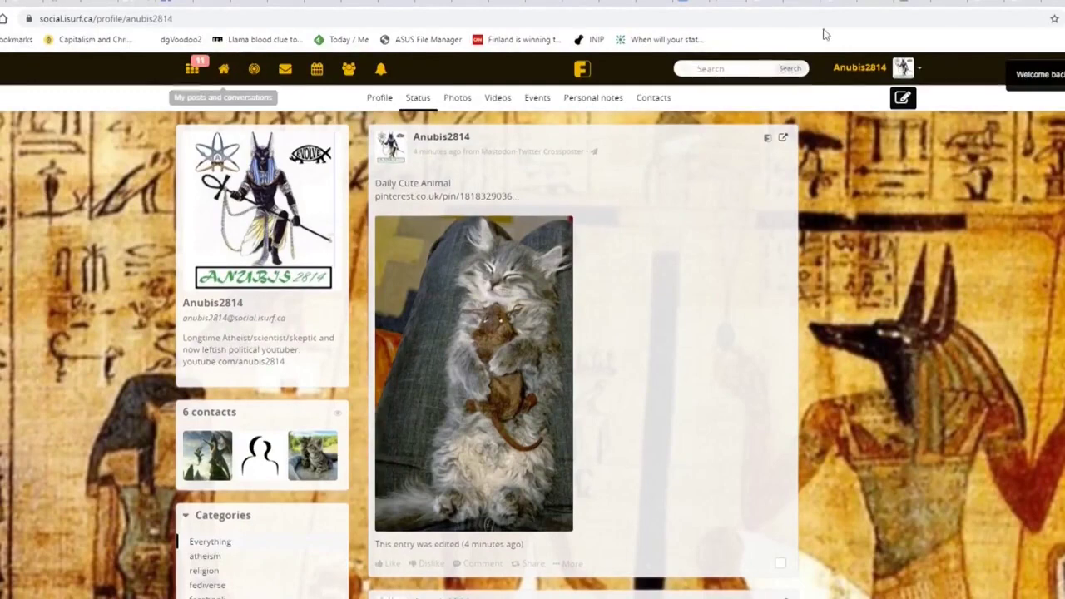
left_click(903, 67)
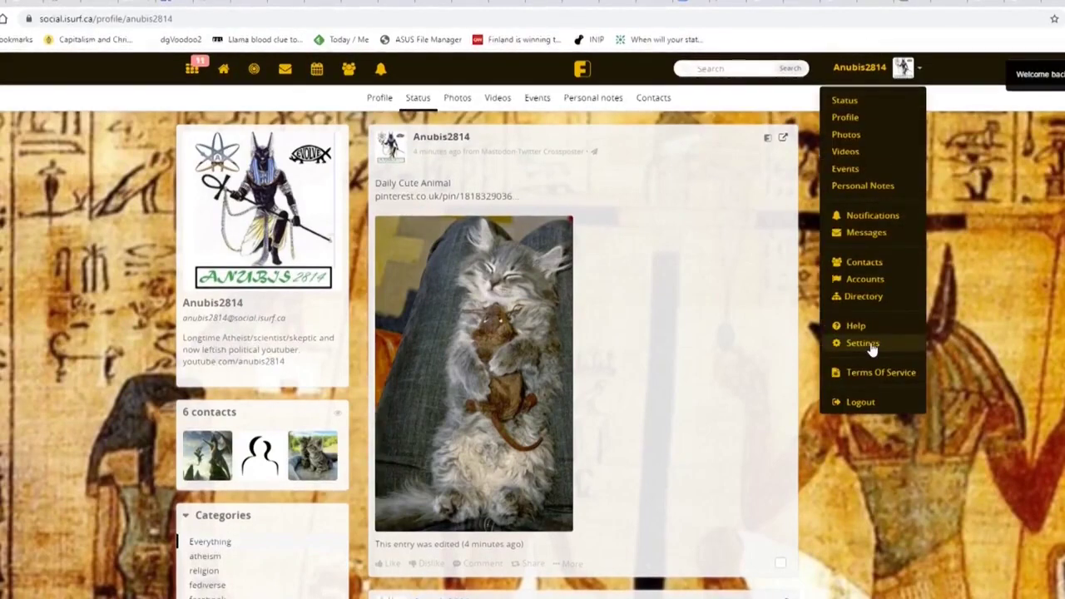
Open the Profile settings and expand the Custom Profile Fields section
left_click(864, 344)
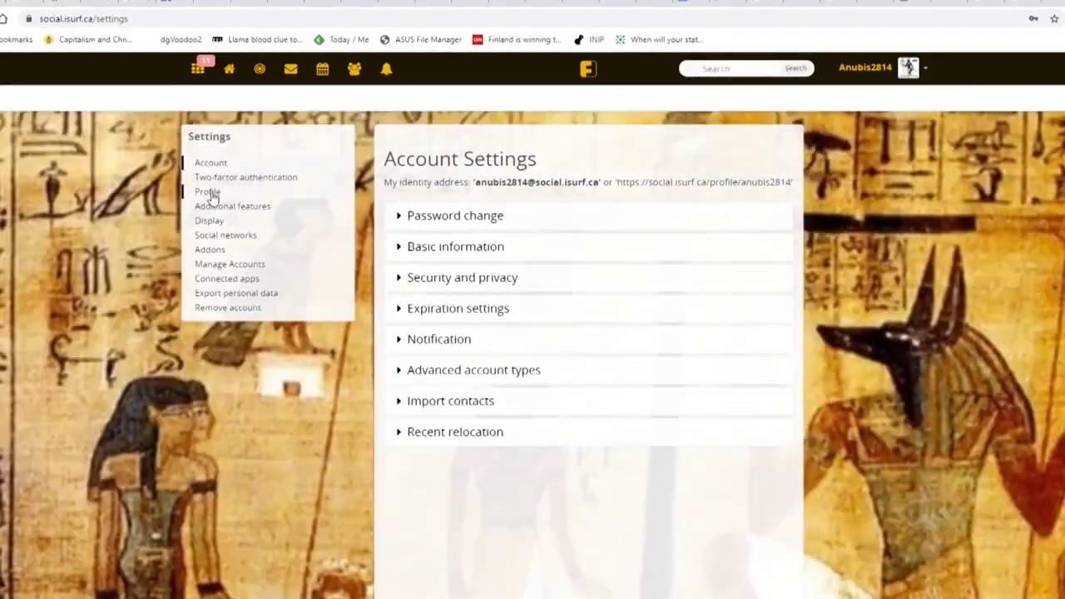
left_click(208, 191)
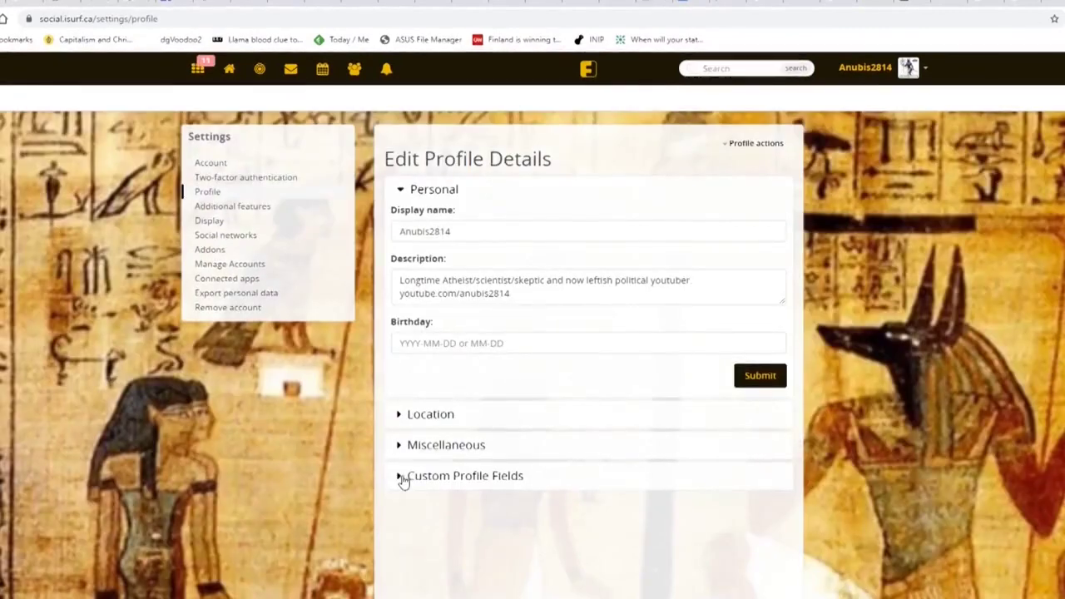
left_click(403, 478)
scroll(552, 425, "down", 2)
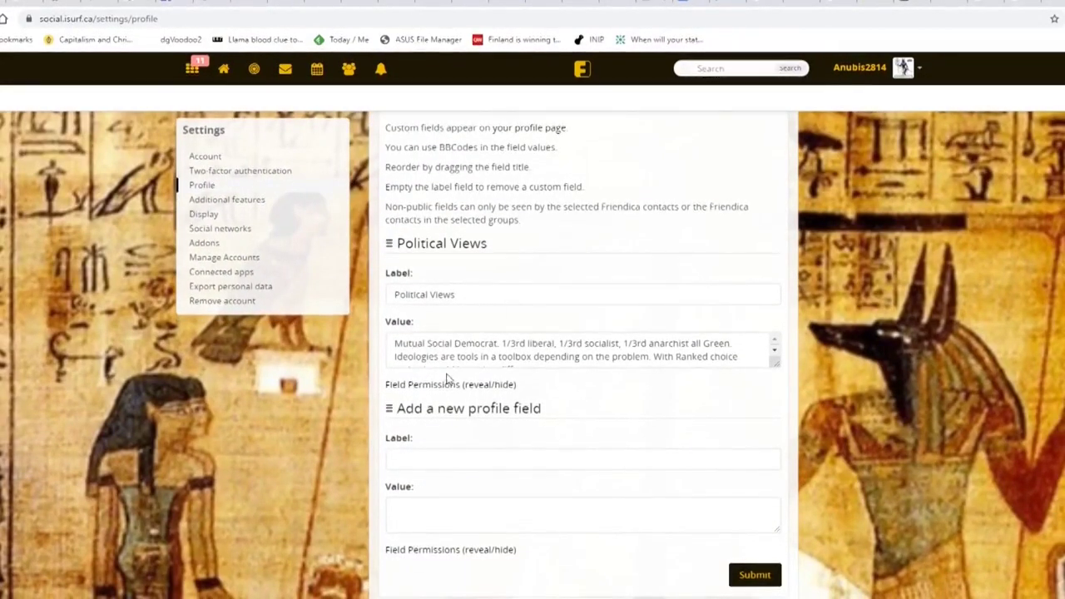
Add a 'Favorite bands' field with value 'Tool, Pink Floyd, Cake, Gorillaz' and submit it
left_click(463, 462)
type("Favorite ")
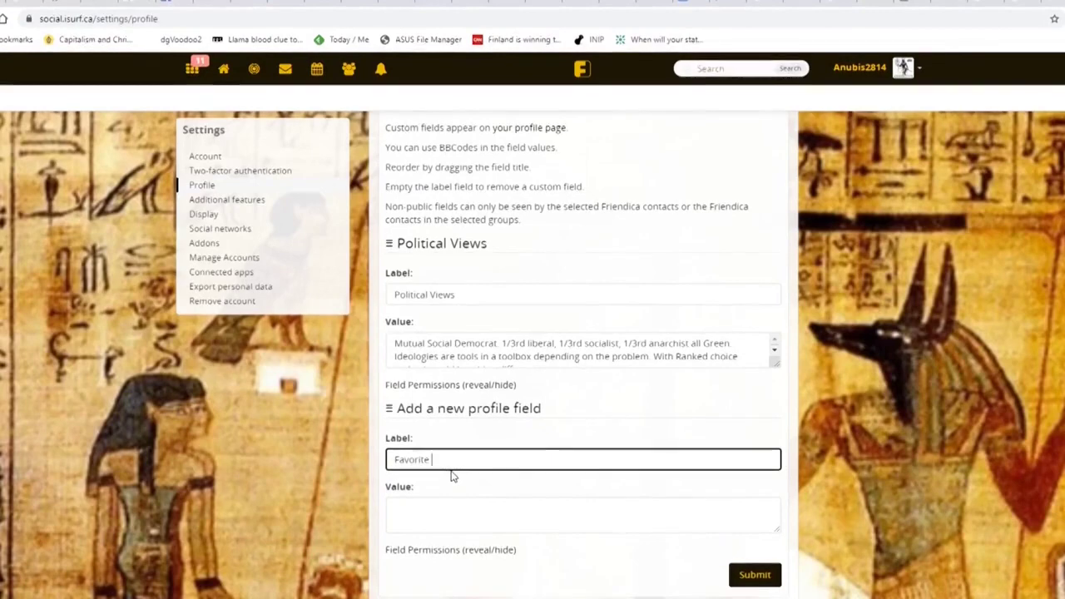
type("bands")
key("Tab")
type("To")
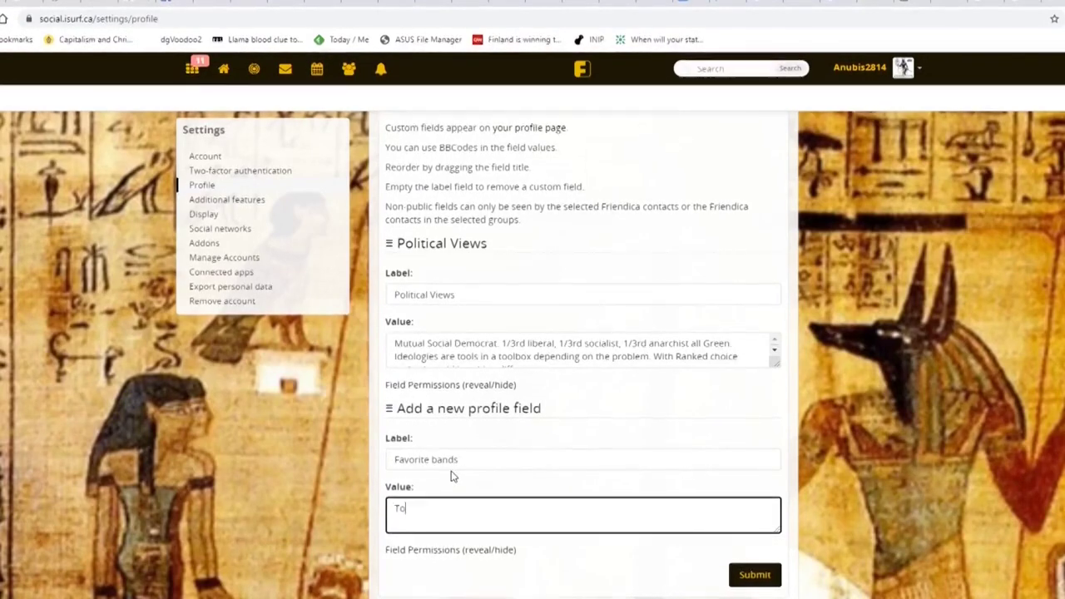
type("ol, Pink Floyd, Cake")
type(", Gorillaz")
left_click(754, 575)
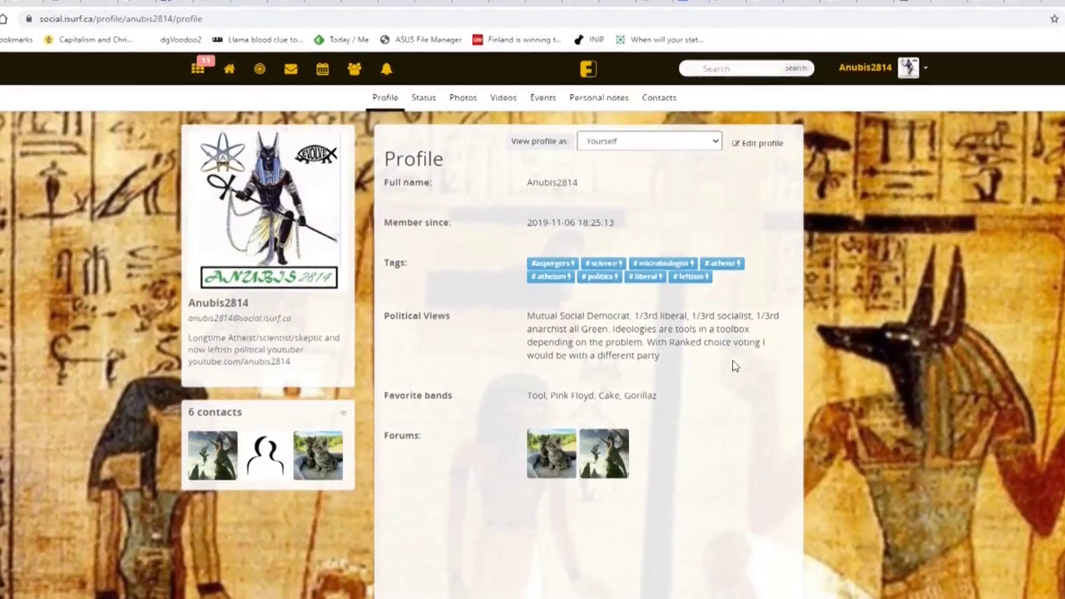
Return to Settings and go to the Additional features page
left_click(228, 70)
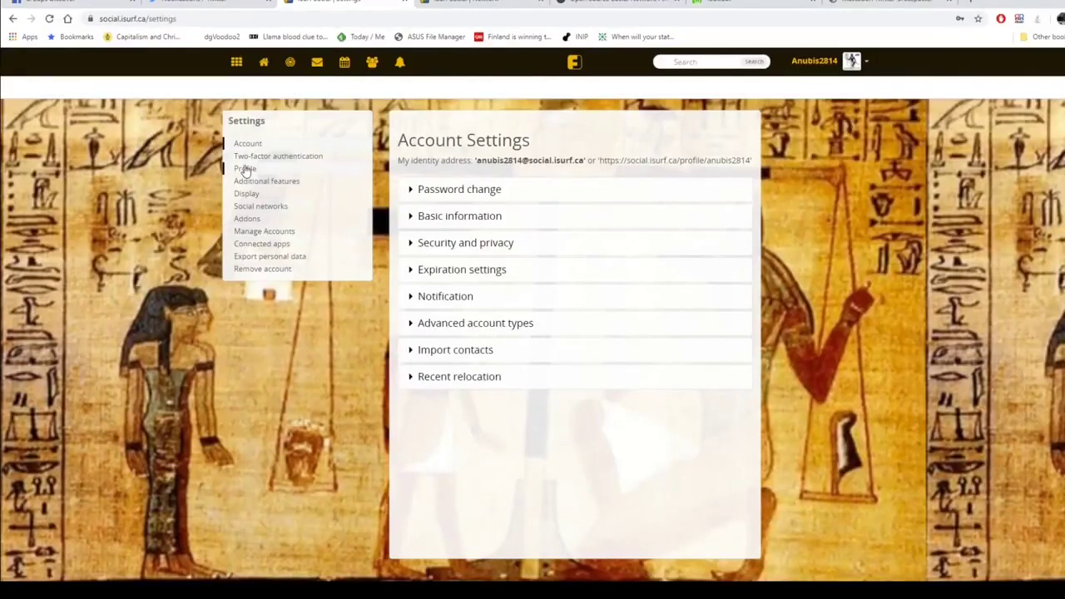
left_click(250, 183)
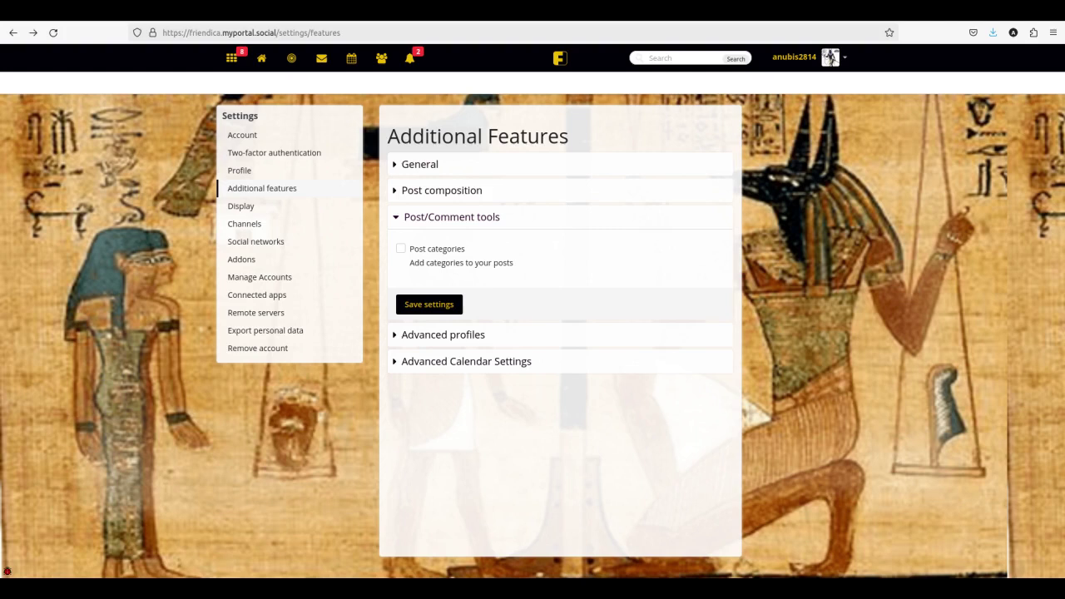
Expand the Advanced profiles and Advanced Calendar Settings option groups
left_click(443, 335)
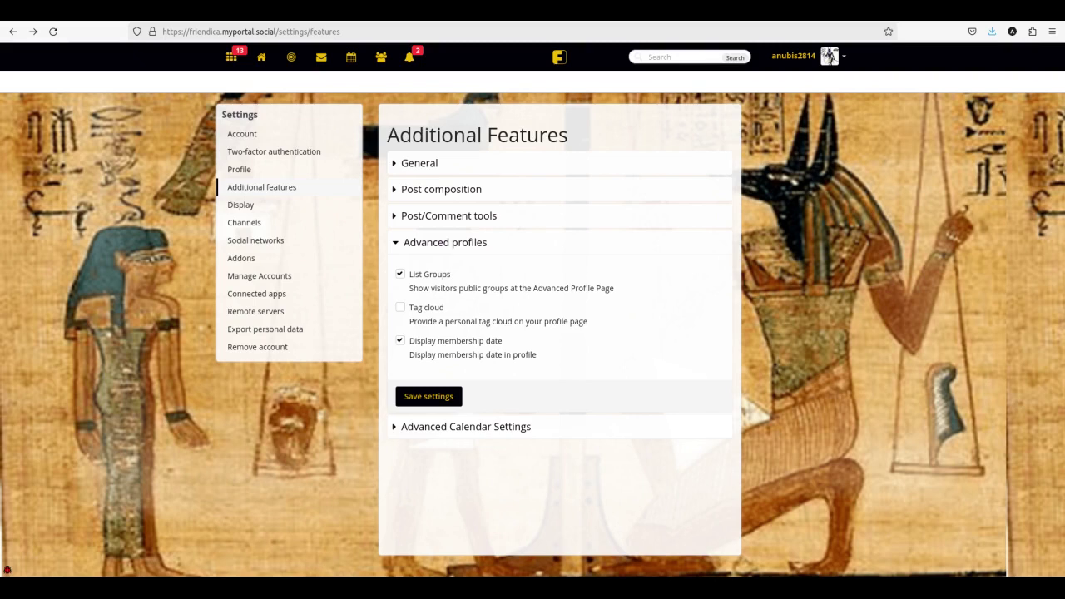
left_click(466, 426)
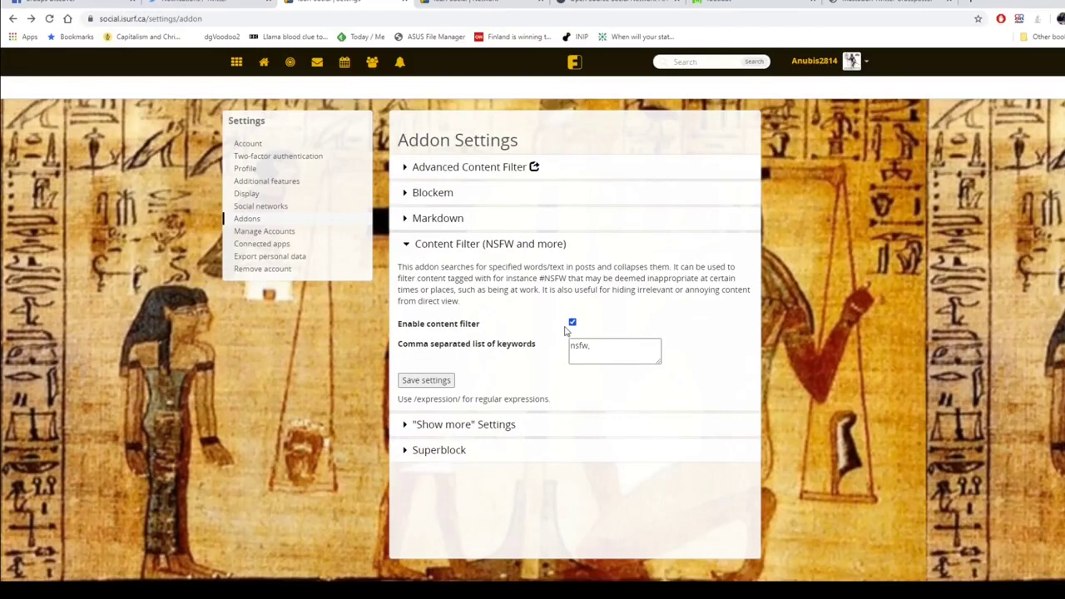
Collapse the Content Filter (NSFW and more) addon options
left_click(407, 248)
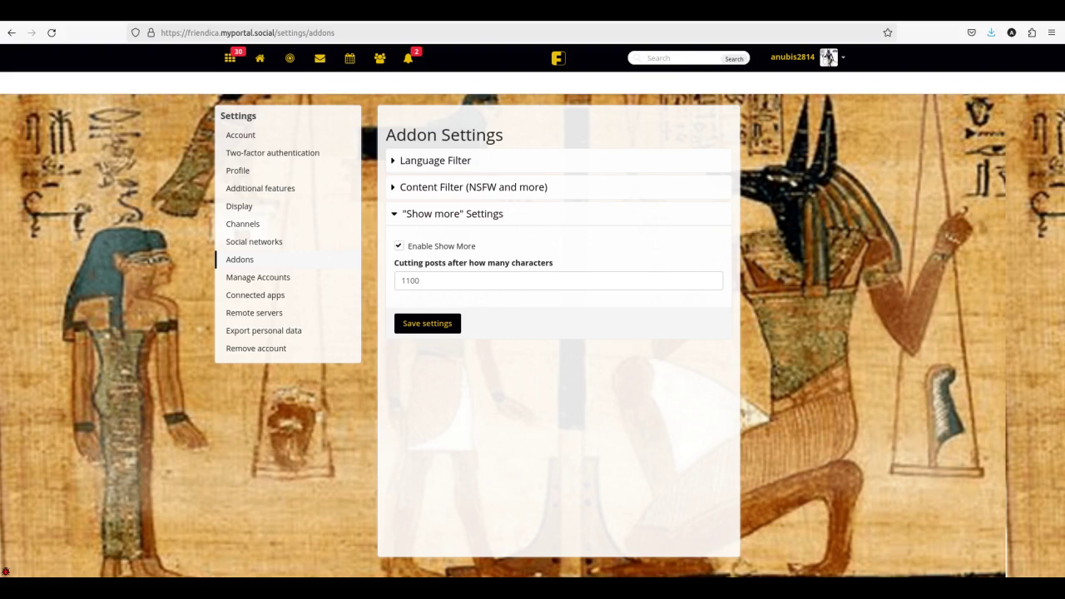
Visit the Manage Accounts settings, then the Export personal data page
left_click(258, 278)
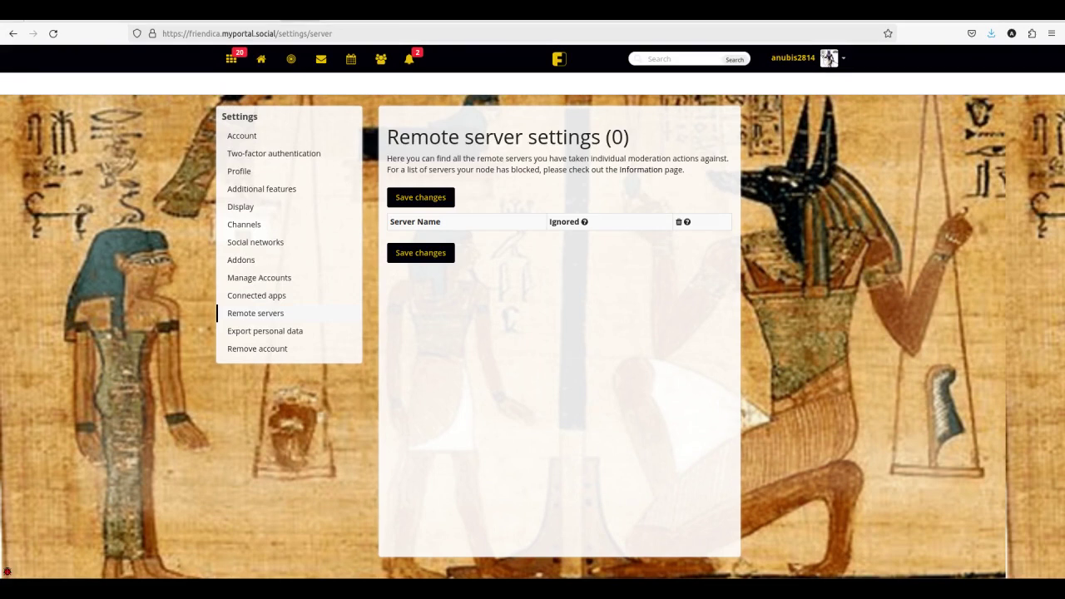
left_click(264, 330)
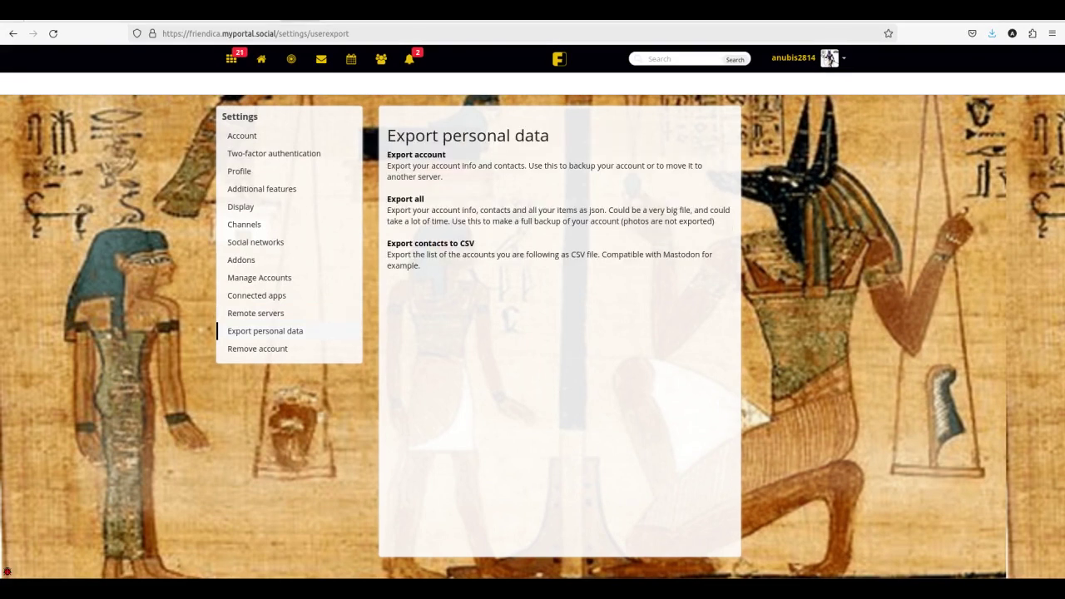